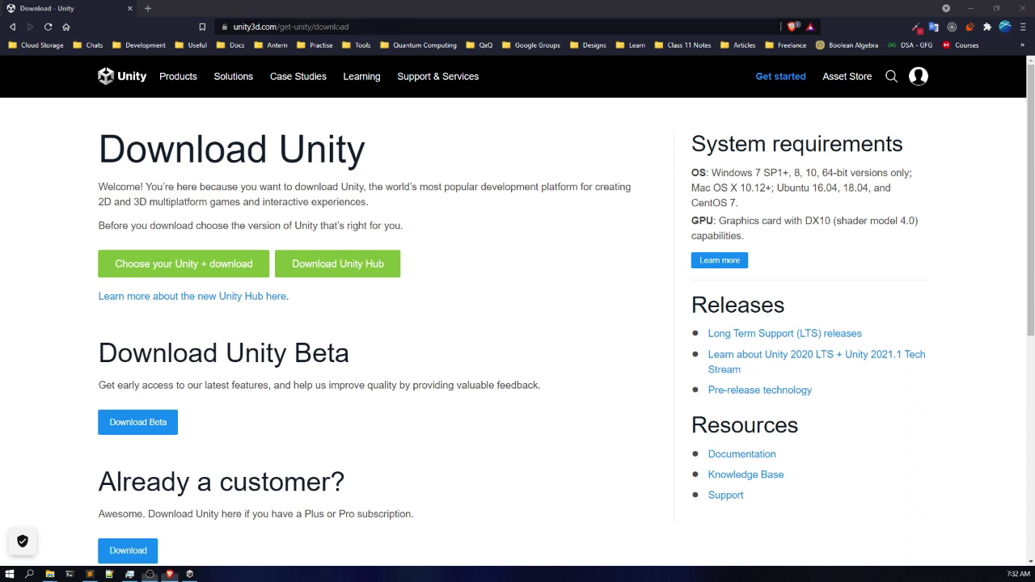
- Bring Unity Hub up over the browser and shift its window right
{"action": "left_click", "coordinate": [307, 27]}
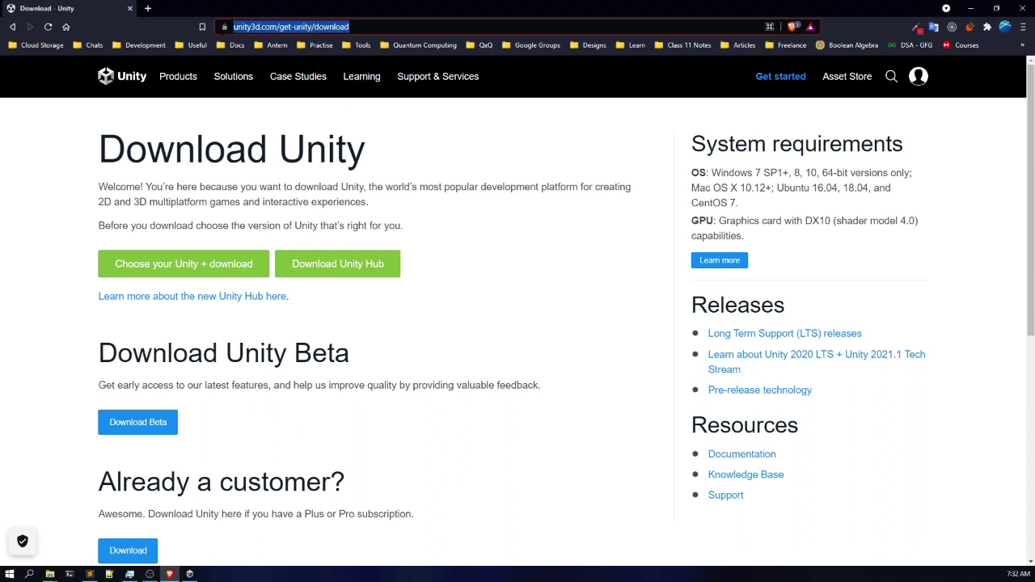
{"action": "left_click", "coordinate": [396, 202]}
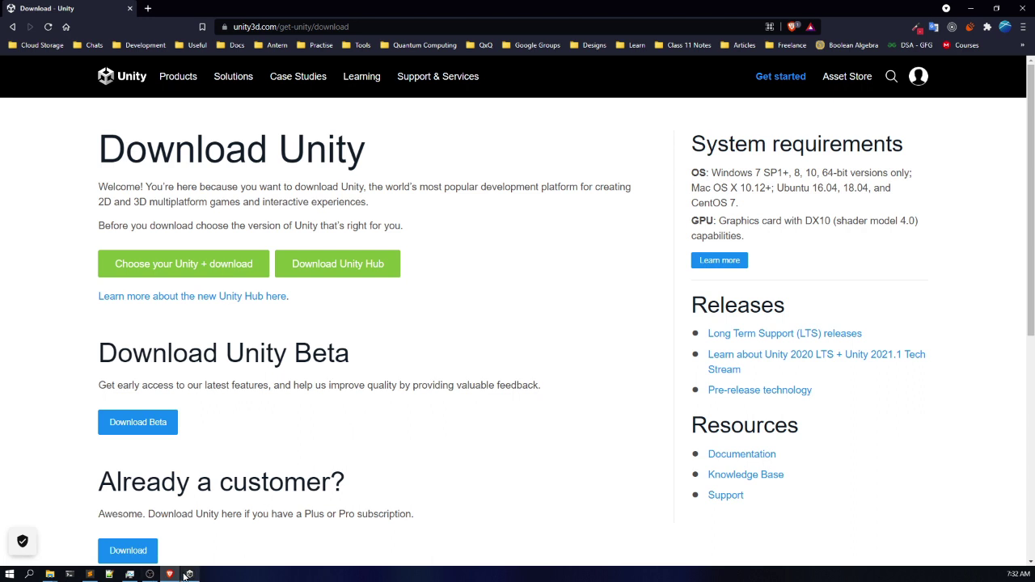
{"action": "left_click", "coordinate": [189, 574]}
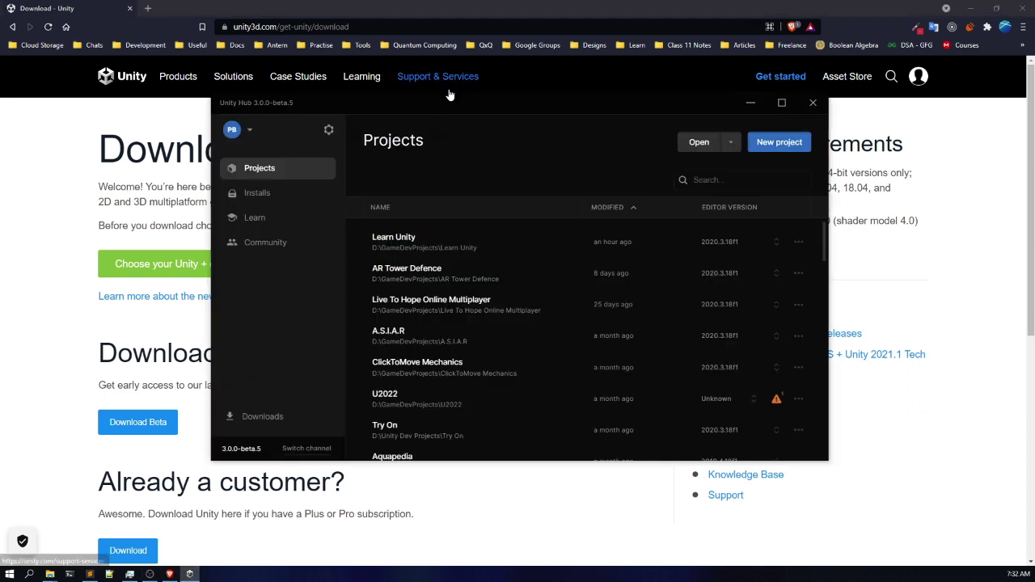
{"action": "left_click_drag", "start_coordinate": [446, 100], "coordinate": [430, 122]}
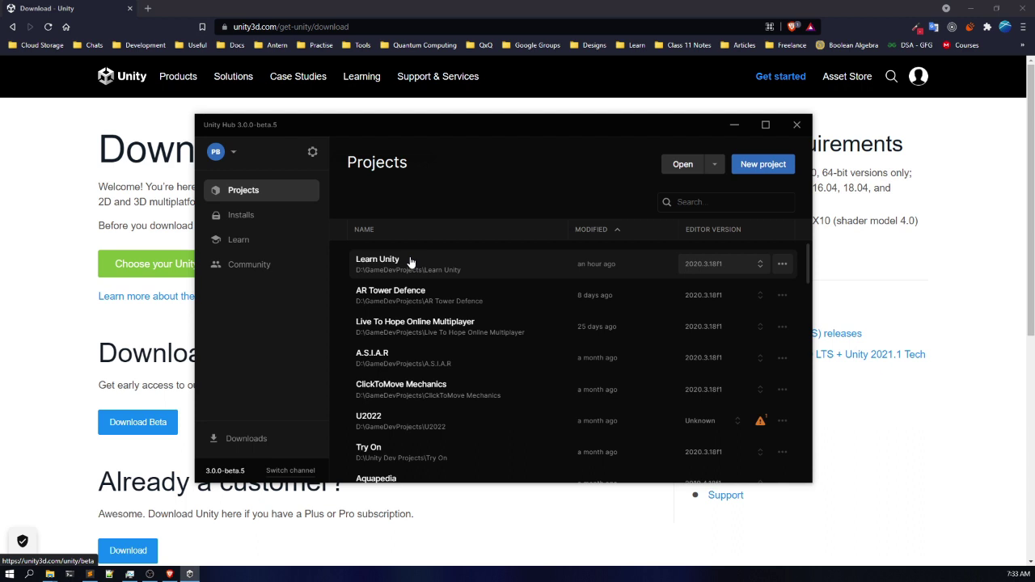
{"action": "mouse_move", "coordinate": [309, 122]}
{"action": "left_mouse_down"}
{"action": "mouse_move", "coordinate": [361, 124]}
{"action": "mouse_move", "coordinate": [455, 92]}
{"action": "mouse_move", "coordinate": [397, 130]}
{"action": "left_mouse_up"}
- Bring the download page forward briefly, then return Unity Hub to the front, moved left
{"action": "left_click", "coordinate": [397, 118]}
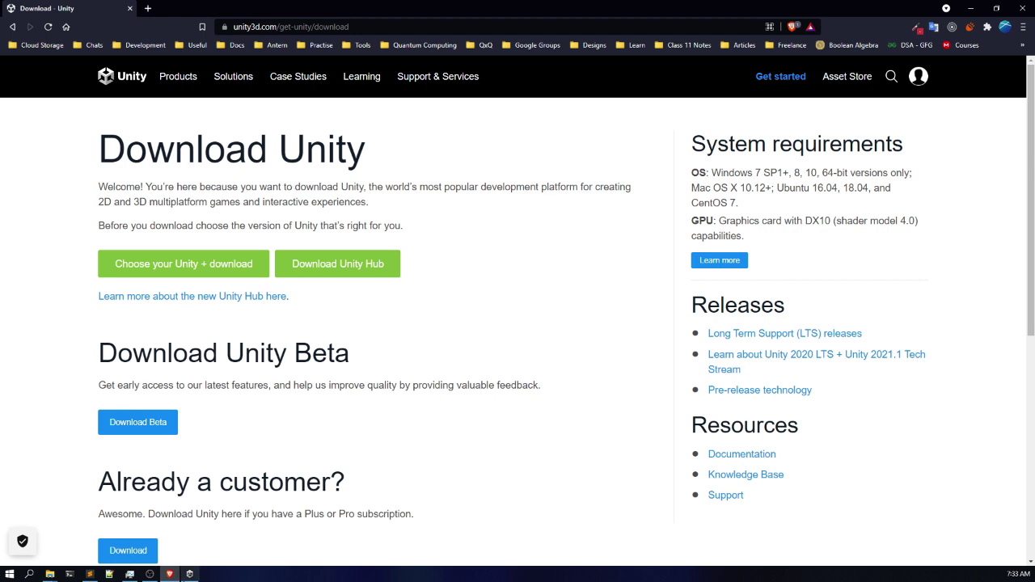
{"action": "left_click", "coordinate": [189, 574]}
{"action": "left_click_drag", "start_coordinate": [672, 149], "coordinate": [550, 153]}
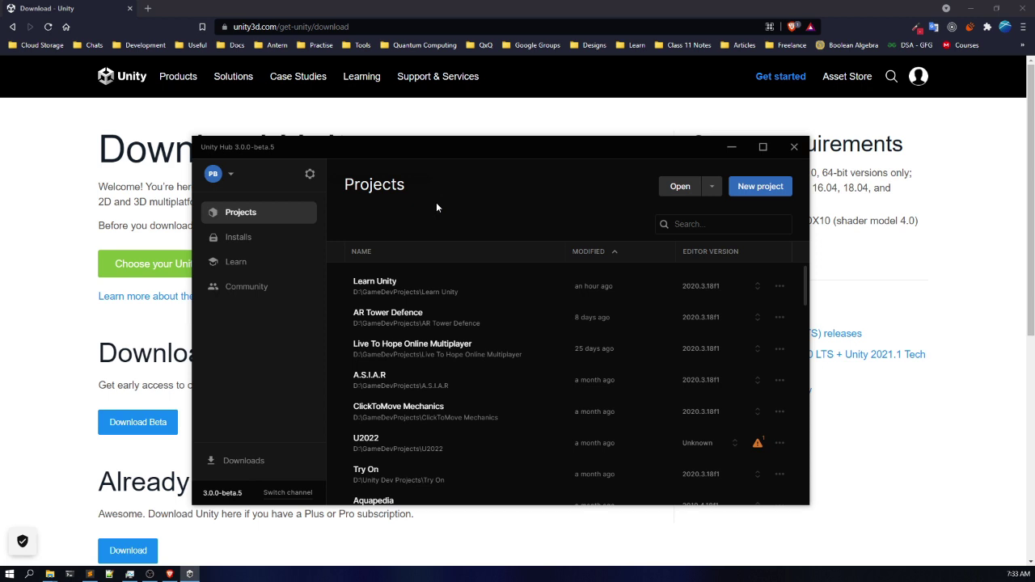
{"action": "left_click", "coordinate": [310, 175]}
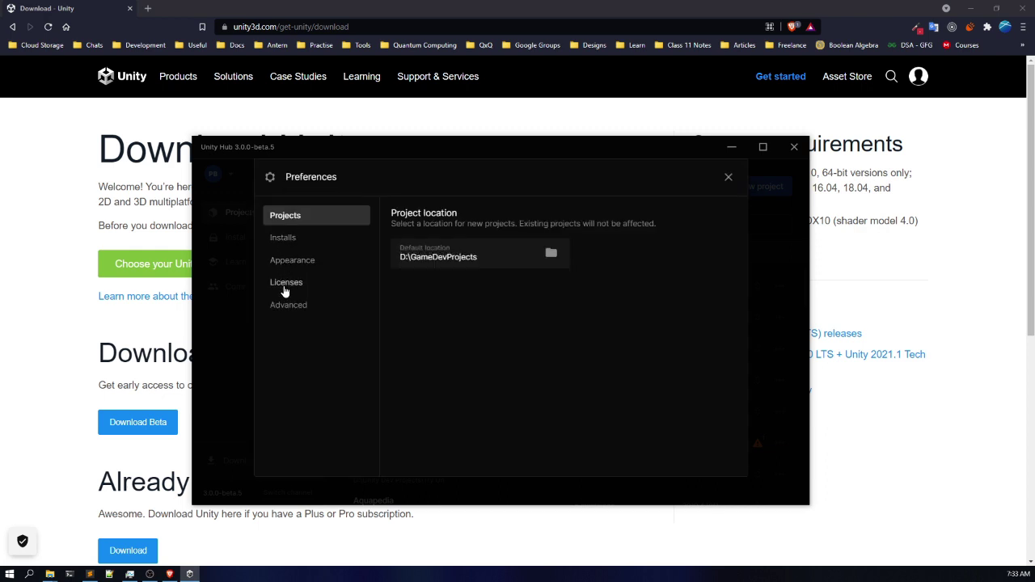
{"action": "left_click", "coordinate": [285, 285]}
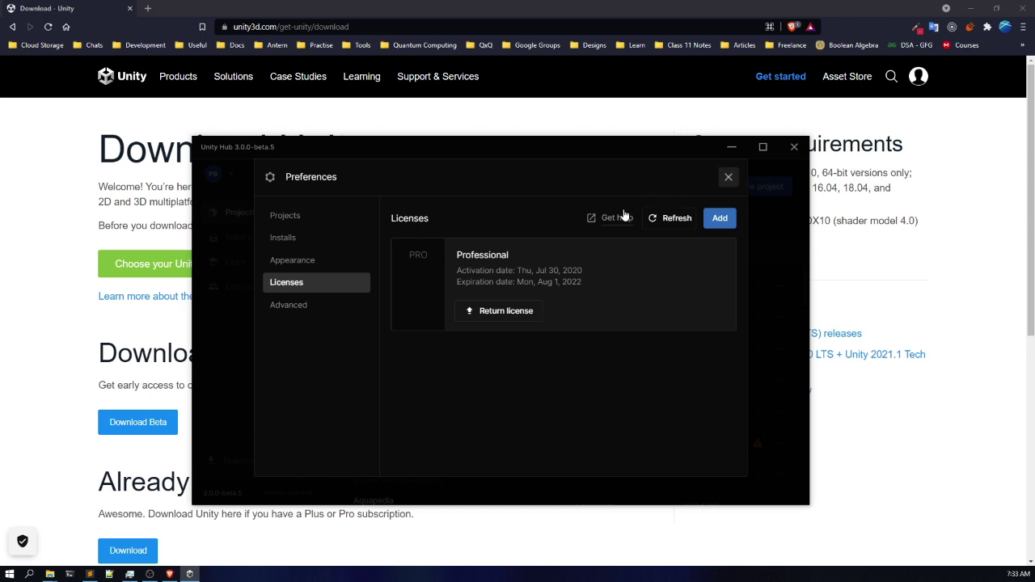
{"action": "left_click", "coordinate": [728, 176]}
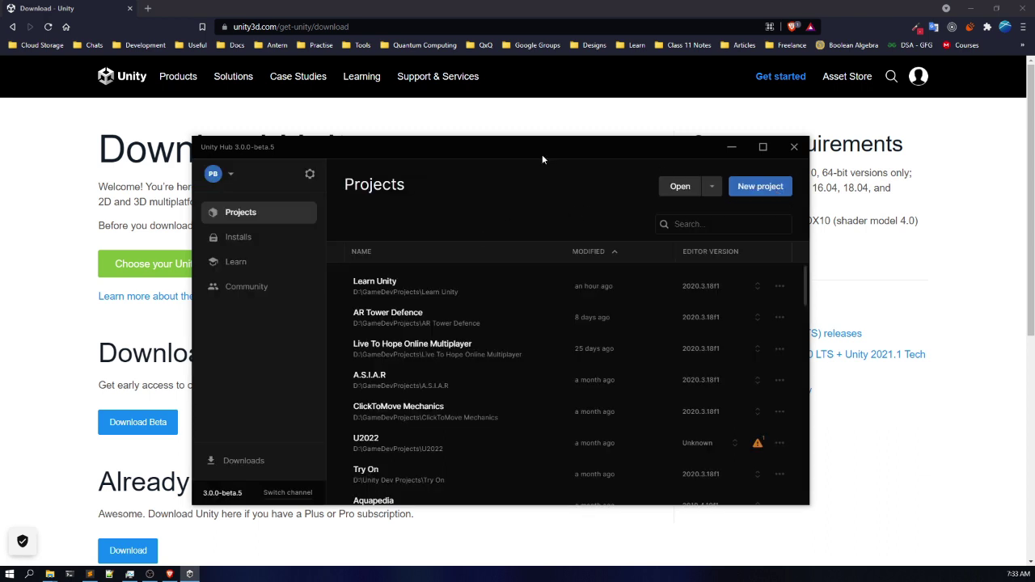
{"action": "mouse_move", "coordinate": [530, 155]}
{"action": "left_mouse_down"}
{"action": "mouse_move", "coordinate": [541, 154]}
{"action": "mouse_move", "coordinate": [533, 151]}
{"action": "left_mouse_up"}
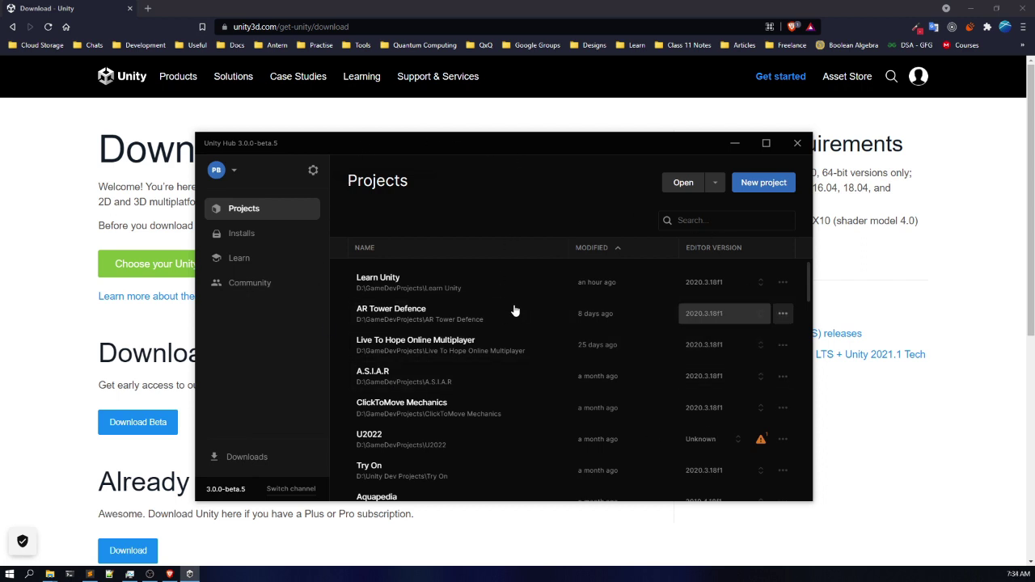
{"action": "scroll", "coordinate": [466, 353], "scroll_direction": "down", "scroll_amount": 5}
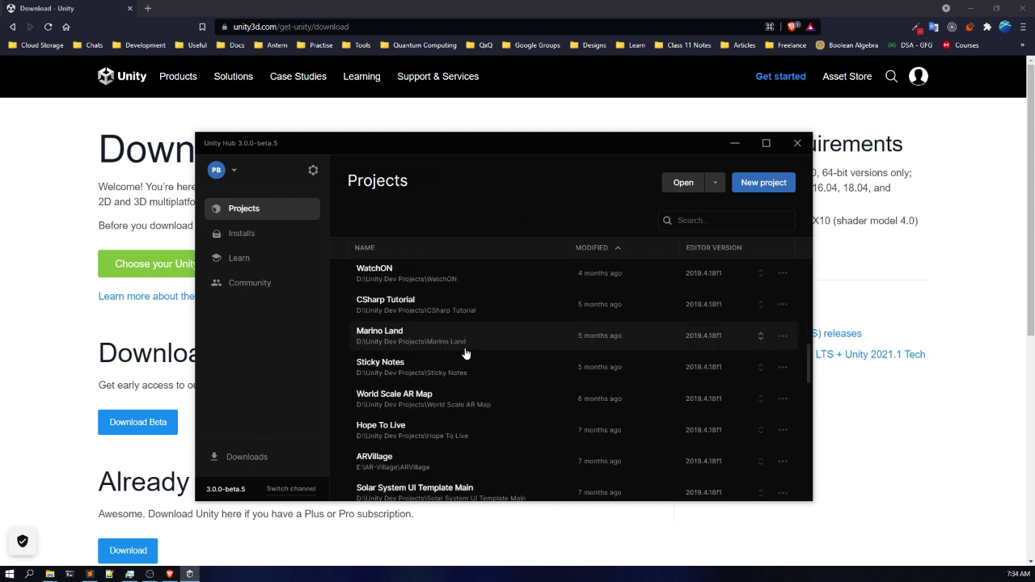
{"action": "scroll", "coordinate": [466, 353], "scroll_direction": "down", "scroll_amount": 5}
{"action": "scroll", "coordinate": [465, 354], "scroll_direction": "down", "scroll_amount": 5}
{"action": "scroll", "coordinate": [466, 353], "scroll_direction": "up", "scroll_amount": 5}
{"action": "scroll", "coordinate": [467, 364], "scroll_direction": "up", "scroll_amount": 5}
{"action": "scroll", "coordinate": [470, 376], "scroll_direction": "up", "scroll_amount": 5}
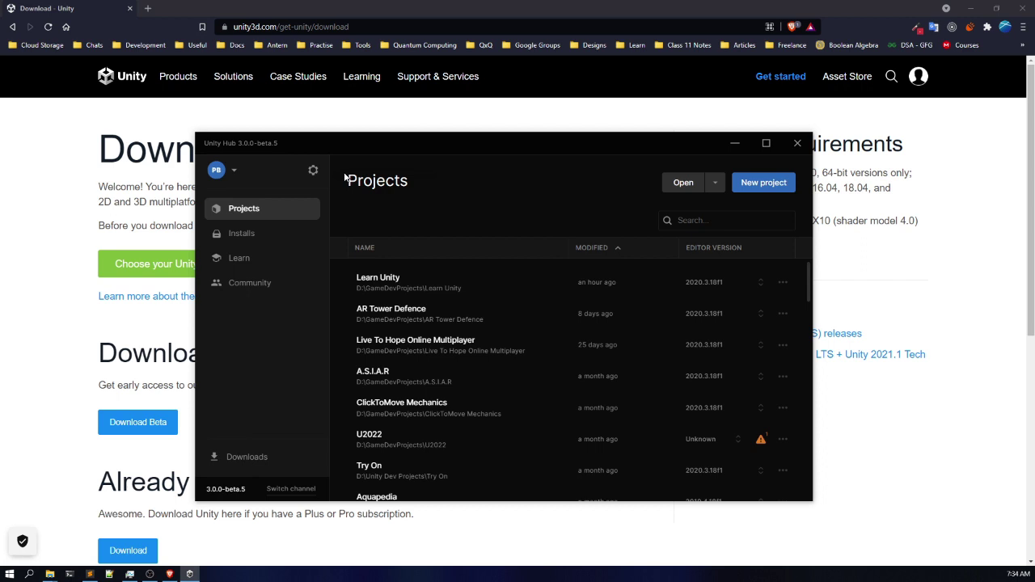
{"action": "scroll", "coordinate": [455, 340], "scroll_direction": "down", "scroll_amount": 3}
{"action": "scroll", "coordinate": [457, 353], "scroll_direction": "up", "scroll_amount": 3}
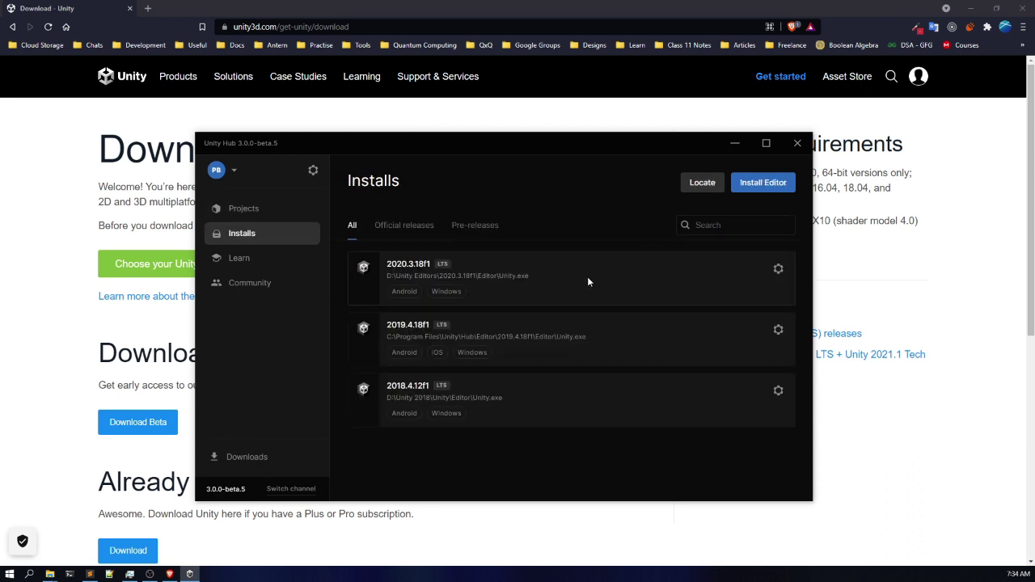
- Select the installed 2018.4.12f1 editor on the Installs page
{"action": "left_click", "coordinate": [382, 386]}
- Start a new editor install and browse the available versions
{"action": "left_click", "coordinate": [763, 186]}
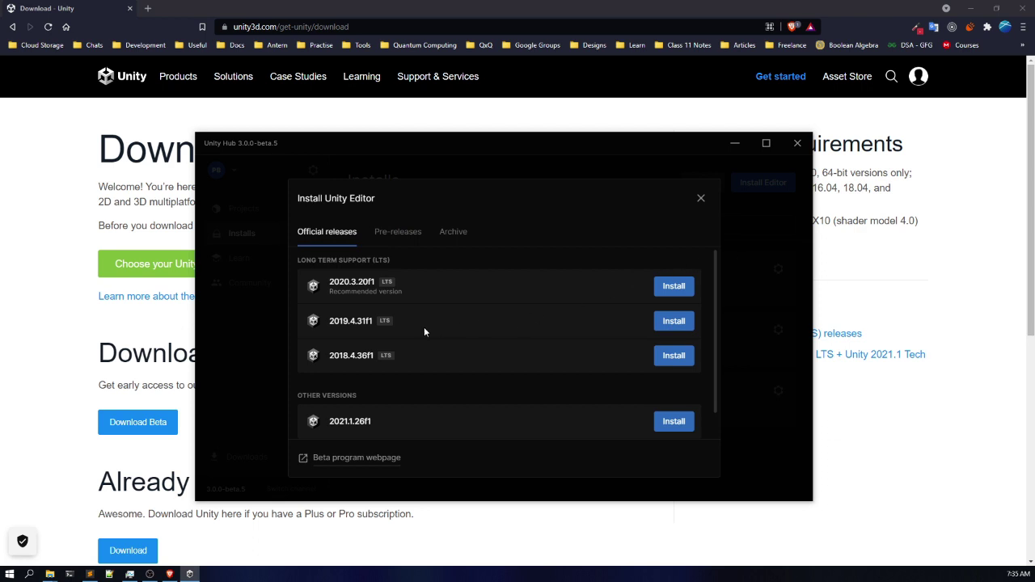
{"action": "scroll", "coordinate": [419, 330], "scroll_direction": "down", "scroll_amount": 1}
{"action": "scroll", "coordinate": [419, 328], "scroll_direction": "up", "scroll_amount": 1}
- Choose 2020.3.20f1 LTS, keeping Visual Studio Community 2019 ticked, and review the modules
{"action": "left_click", "coordinate": [675, 291]}
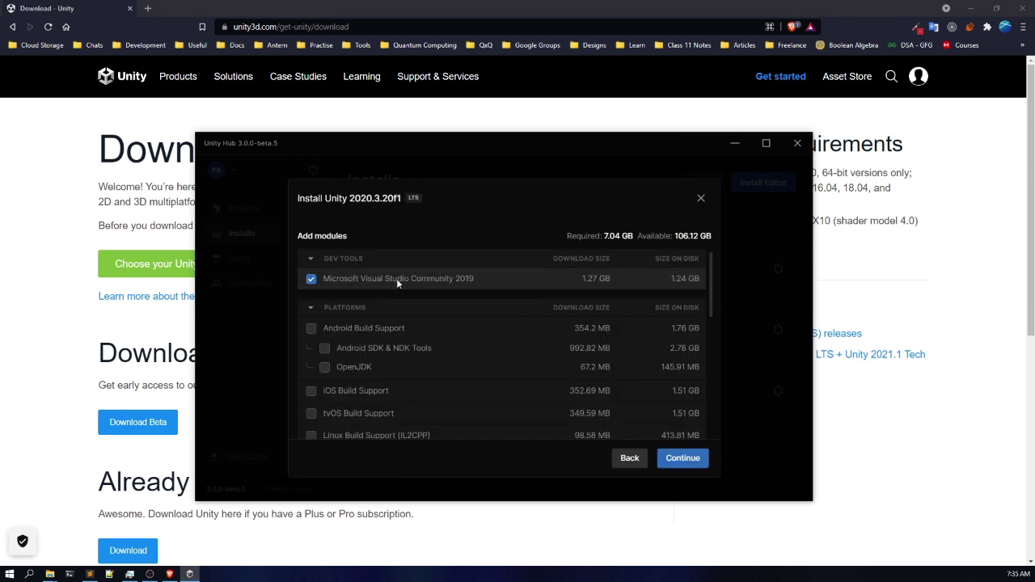
{"action": "left_click", "coordinate": [314, 285]}
{"action": "left_click", "coordinate": [313, 282]}
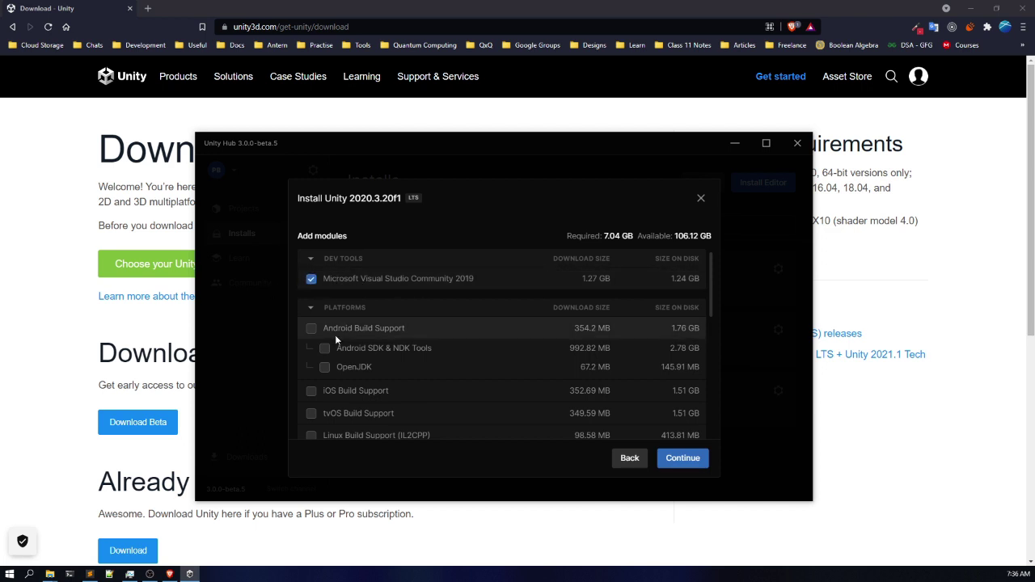
{"action": "scroll", "coordinate": [335, 337], "scroll_direction": "down", "scroll_amount": 1}
{"action": "scroll", "coordinate": [335, 336], "scroll_direction": "down", "scroll_amount": 1}
{"action": "scroll", "coordinate": [335, 337], "scroll_direction": "up", "scroll_amount": 2}
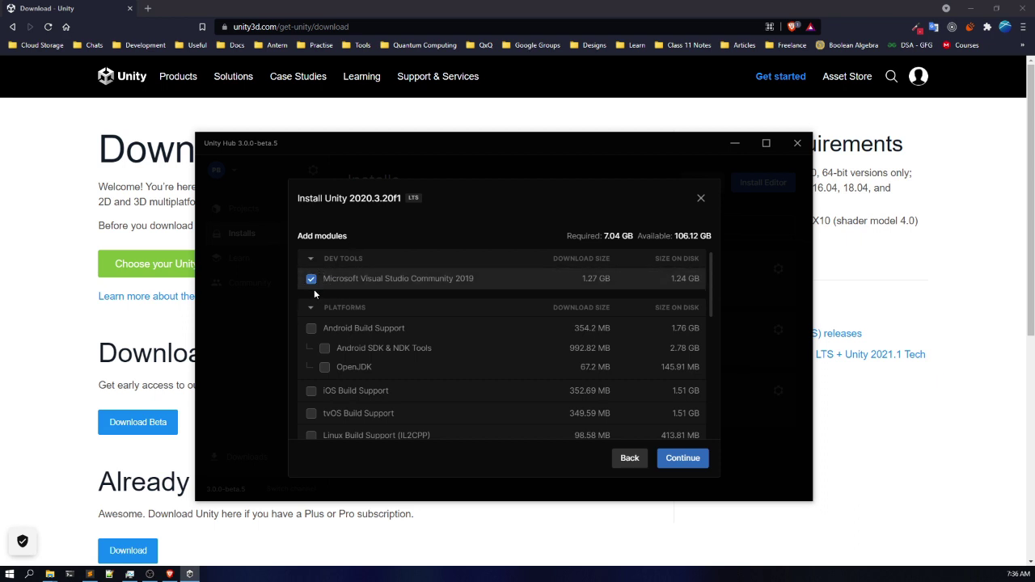
{"action": "scroll", "coordinate": [332, 331], "scroll_direction": "down", "scroll_amount": 2}
{"action": "scroll", "coordinate": [321, 319], "scroll_direction": "up", "scroll_amount": 2}
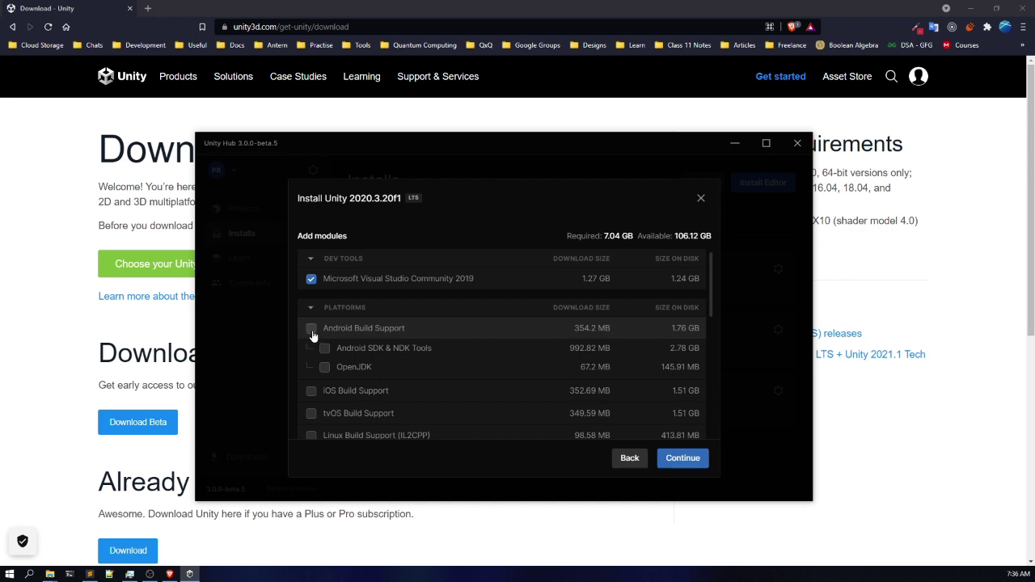
- Add Android Build Support with SDK & NDK Tools and OpenJDK, and drop Documentation
{"action": "left_click", "coordinate": [311, 329]}
{"action": "left_click", "coordinate": [325, 349]}
{"action": "left_click", "coordinate": [324, 367]}
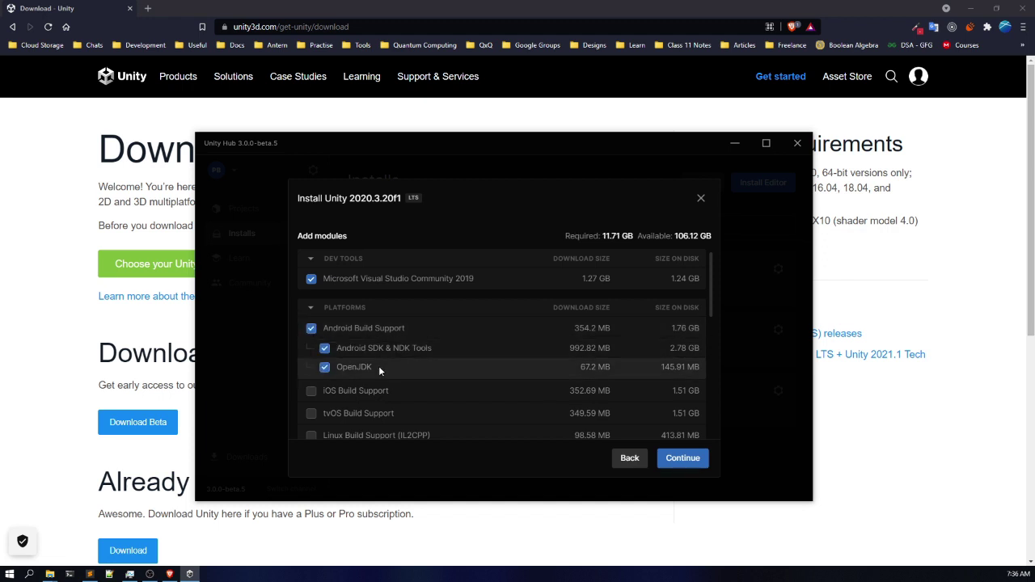
{"action": "scroll", "coordinate": [374, 369], "scroll_direction": "down", "scroll_amount": 5}
{"action": "left_click", "coordinate": [312, 304]}
- Confirm the module selection and accept the Visual Studio Community 2019 license terms
{"action": "scroll", "coordinate": [321, 338], "scroll_direction": "up", "scroll_amount": 2}
{"action": "scroll", "coordinate": [321, 354], "scroll_direction": "up", "scroll_amount": 3}
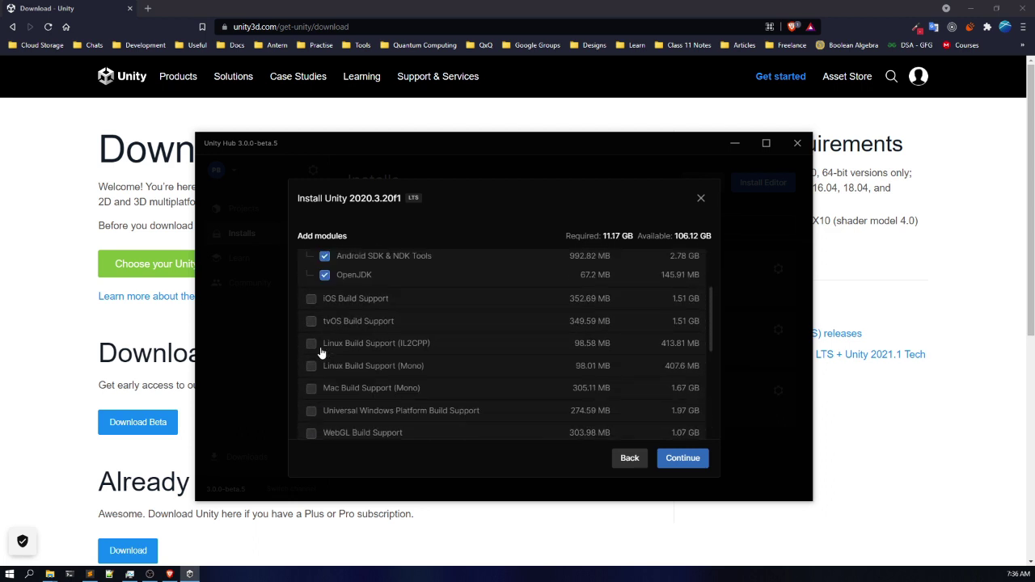
{"action": "scroll", "coordinate": [320, 360], "scroll_direction": "up", "scroll_amount": 1}
{"action": "scroll", "coordinate": [321, 365], "scroll_direction": "up", "scroll_amount": 2}
{"action": "scroll", "coordinate": [321, 368], "scroll_direction": "down", "scroll_amount": 3}
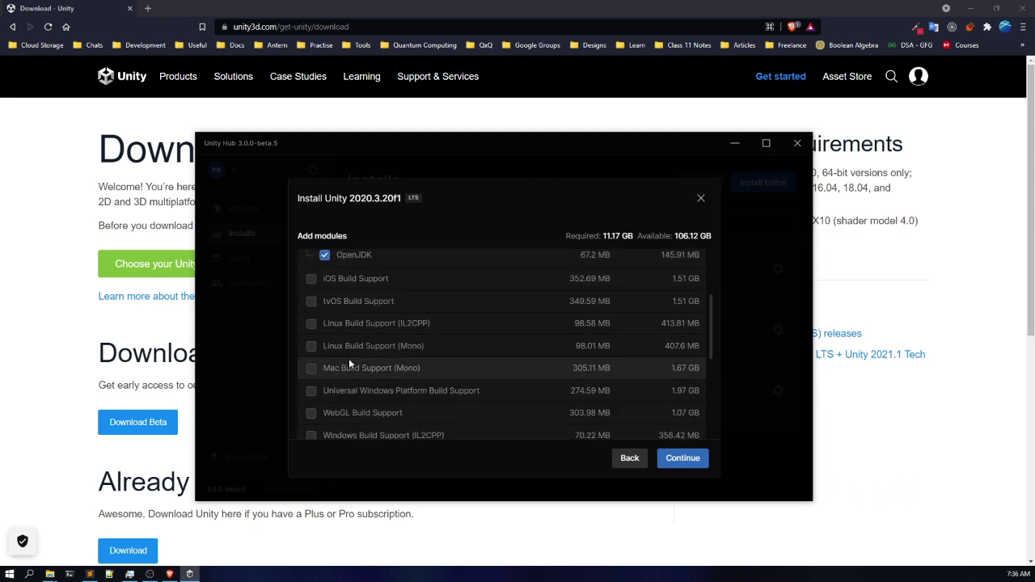
{"action": "scroll", "coordinate": [349, 361], "scroll_direction": "down", "scroll_amount": 3}
{"action": "scroll", "coordinate": [348, 361], "scroll_direction": "up", "scroll_amount": 3}
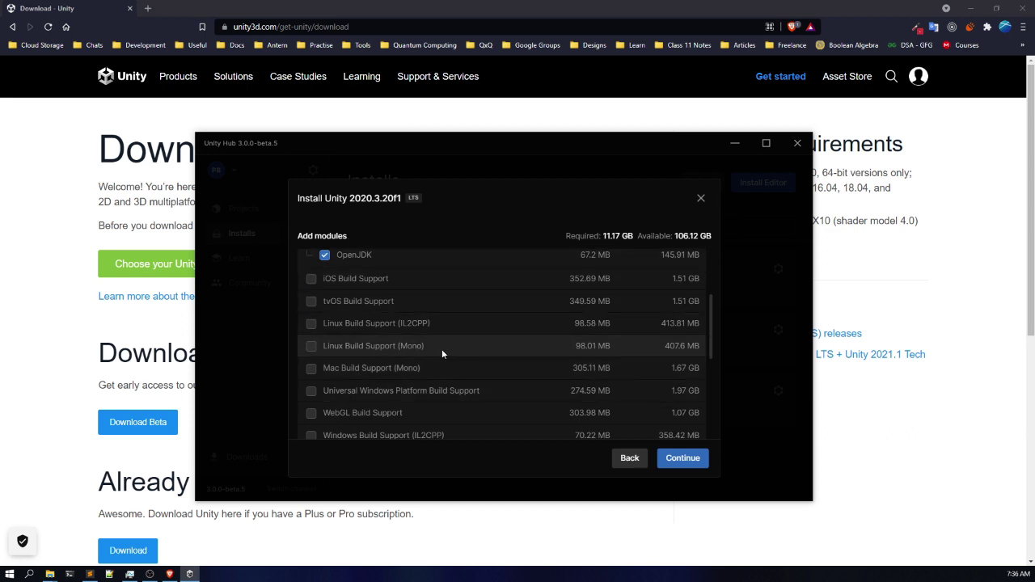
{"action": "scroll", "coordinate": [422, 380], "scroll_direction": "up", "scroll_amount": 1}
{"action": "scroll", "coordinate": [422, 381], "scroll_direction": "up", "scroll_amount": 2}
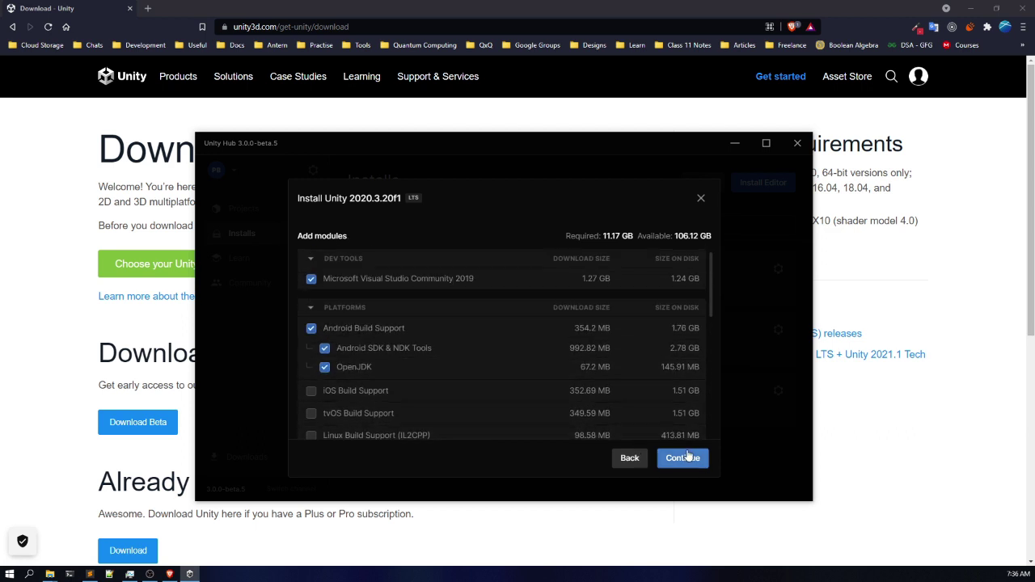
{"action": "left_click", "coordinate": [686, 455]}
{"action": "left_click", "coordinate": [487, 358]}
- Agree to the Android SDK and NDK terms, then close the installer without installing
{"action": "left_click", "coordinate": [684, 395]}
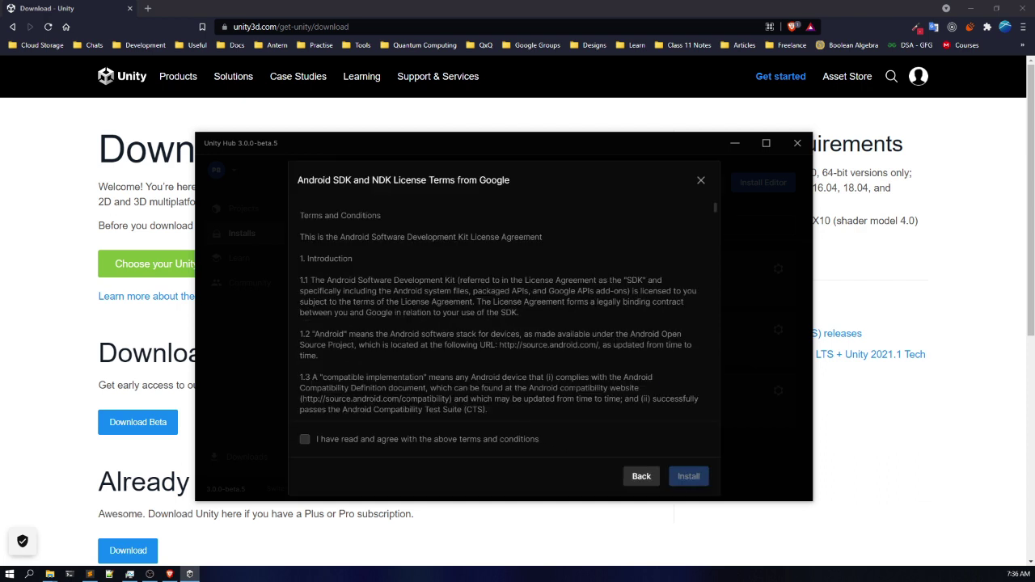
{"action": "left_click", "coordinate": [391, 441]}
{"action": "left_click", "coordinate": [701, 179]}
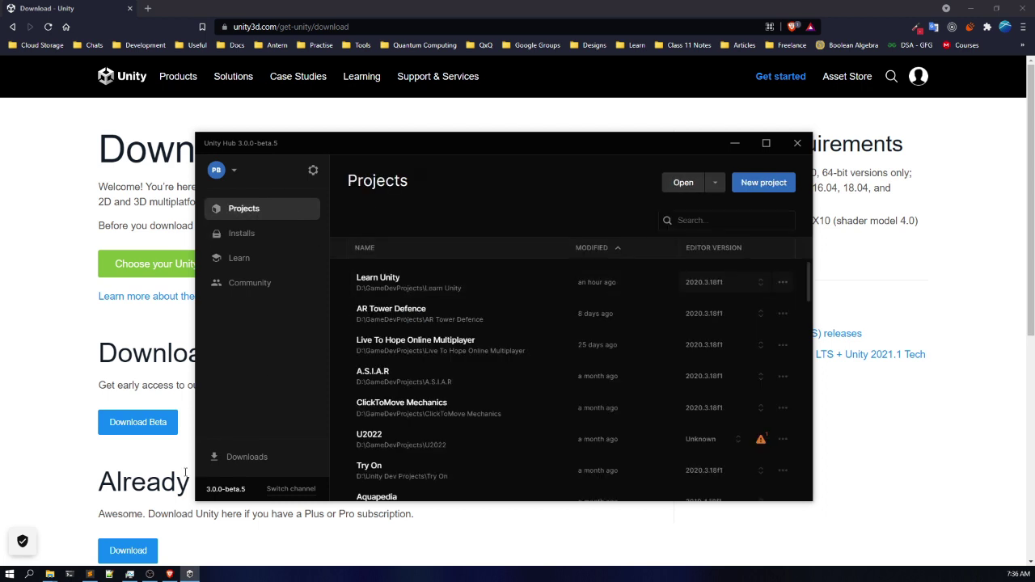
- Check that the Downloads list is empty and close it
{"action": "left_click", "coordinate": [248, 458]}
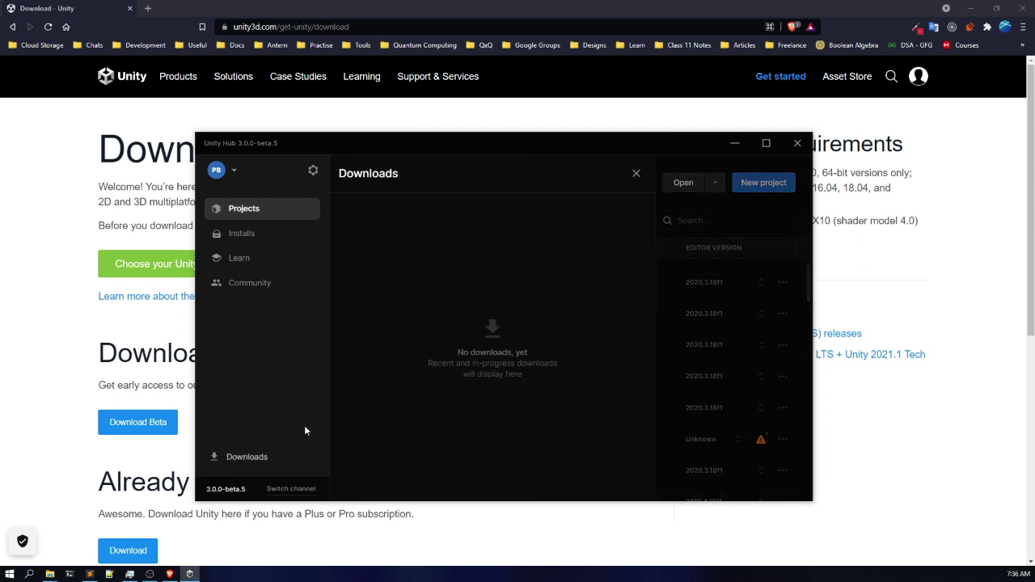
{"action": "left_click", "coordinate": [635, 175]}
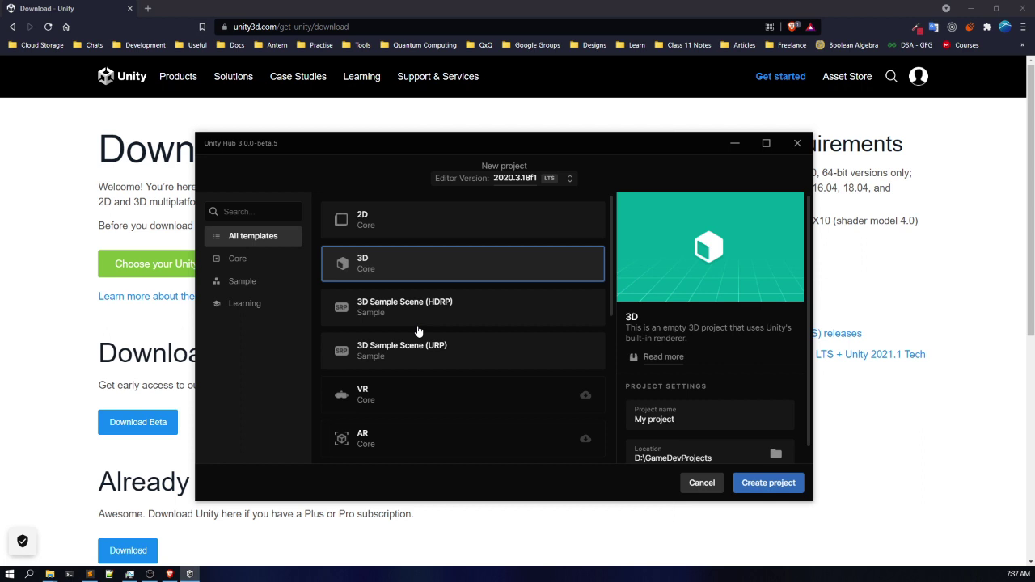
{"action": "scroll", "coordinate": [419, 332], "scroll_direction": "down", "scroll_amount": 4}
{"action": "scroll", "coordinate": [419, 346], "scroll_direction": "up", "scroll_amount": 1}
{"action": "scroll", "coordinate": [419, 348], "scroll_direction": "up", "scroll_amount": 3}
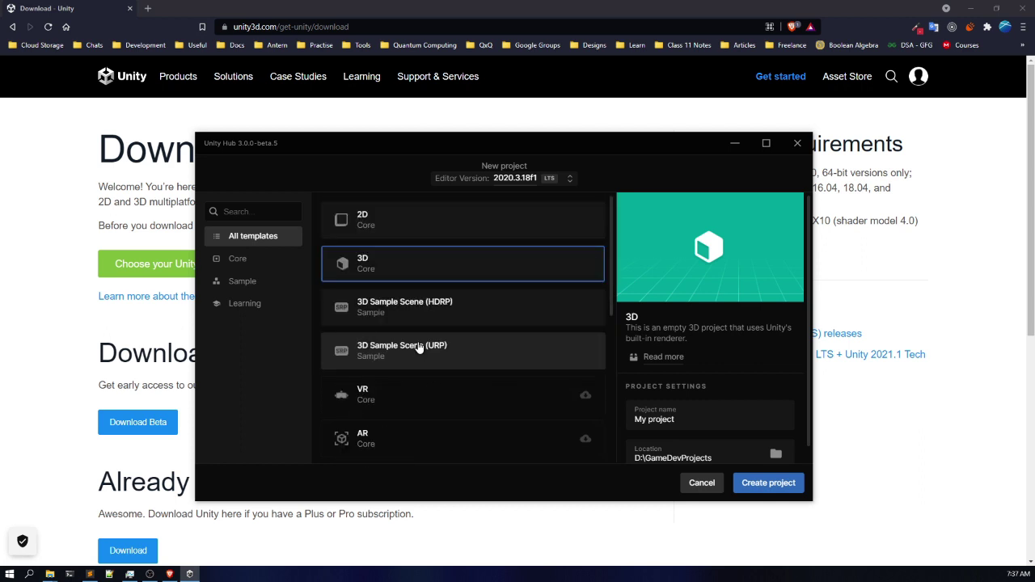
{"action": "scroll", "coordinate": [419, 346], "scroll_direction": "down", "scroll_amount": 4}
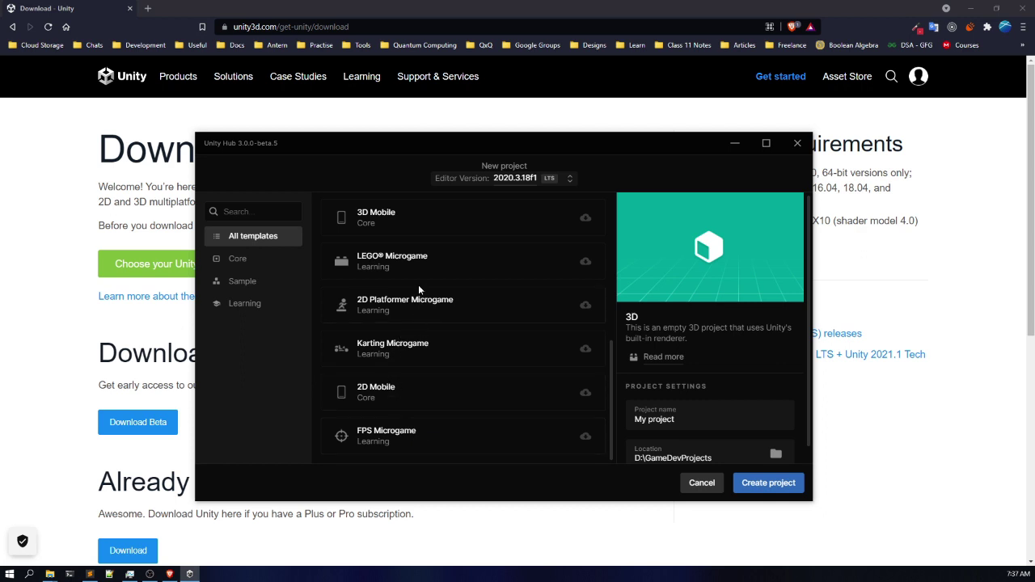
{"action": "scroll", "coordinate": [401, 287], "scroll_direction": "up", "scroll_amount": 3}
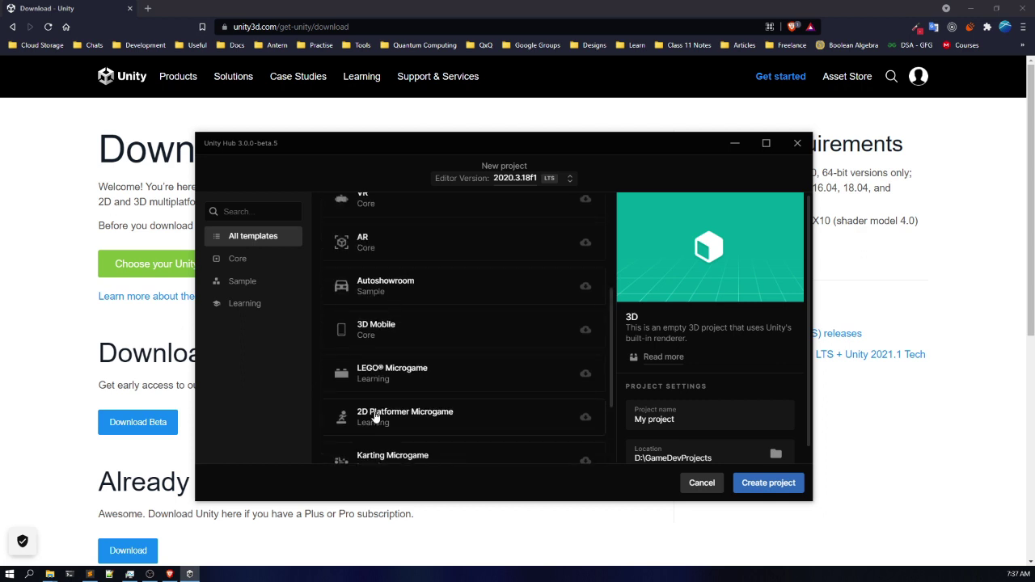
{"action": "scroll", "coordinate": [373, 417], "scroll_direction": "up", "scroll_amount": 5}
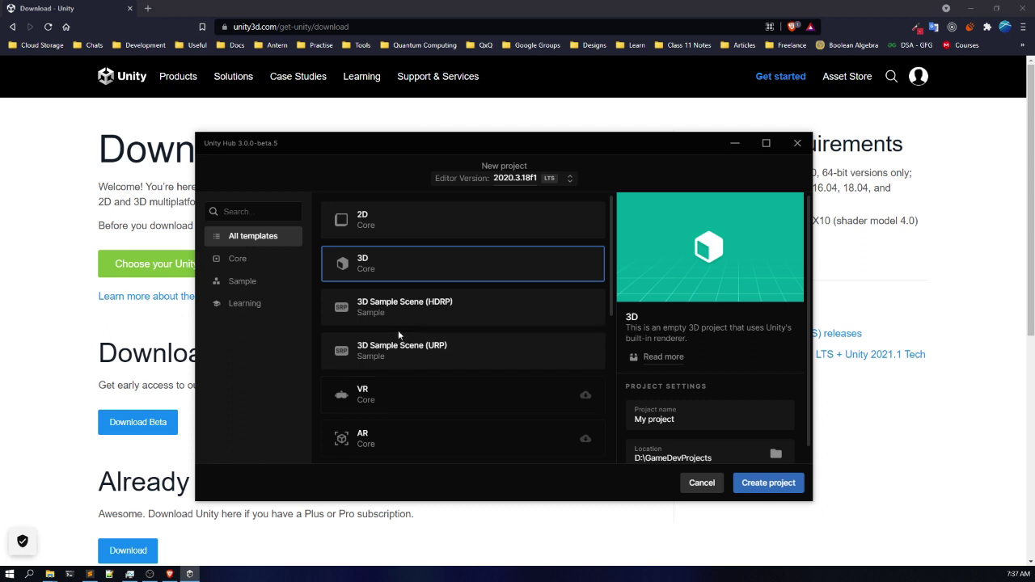
{"action": "left_click", "coordinate": [368, 213]}
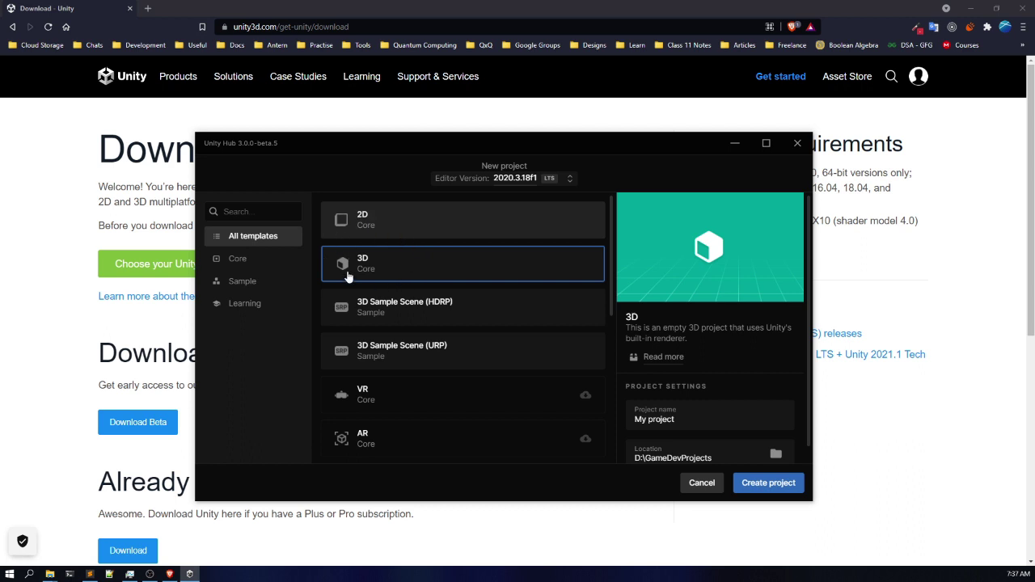
{"action": "left_click", "coordinate": [399, 272]}
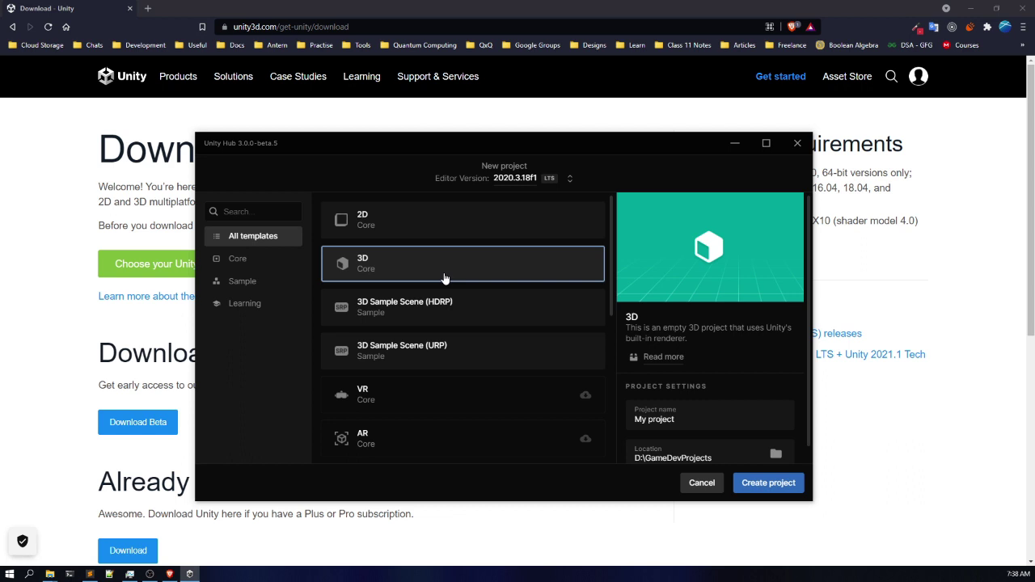
{"action": "scroll", "coordinate": [518, 324], "scroll_direction": "down", "scroll_amount": 2}
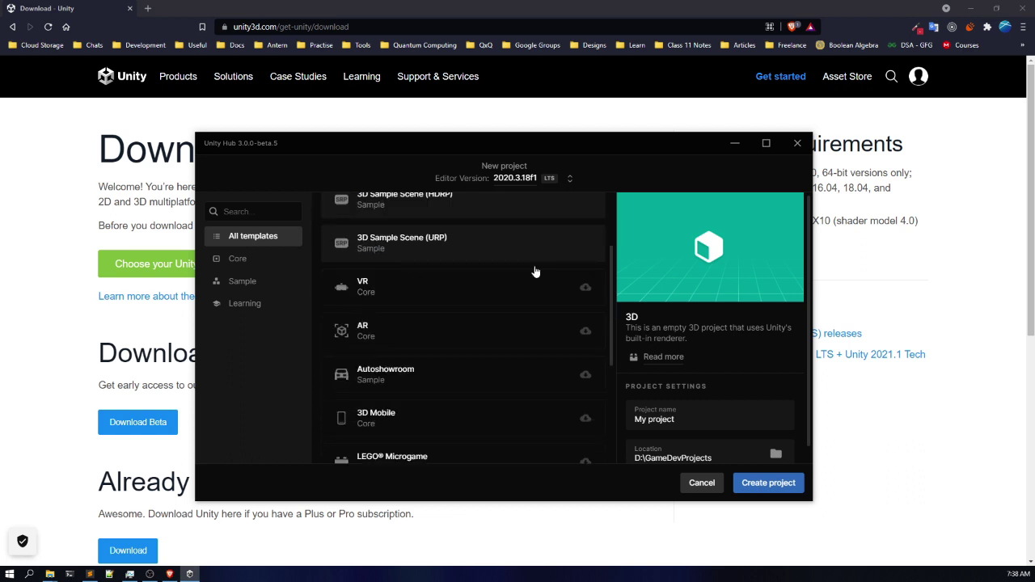
{"action": "scroll", "coordinate": [555, 327], "scroll_direction": "up", "scroll_amount": 2}
{"action": "scroll", "coordinate": [740, 393], "scroll_direction": "down", "scroll_amount": 1}
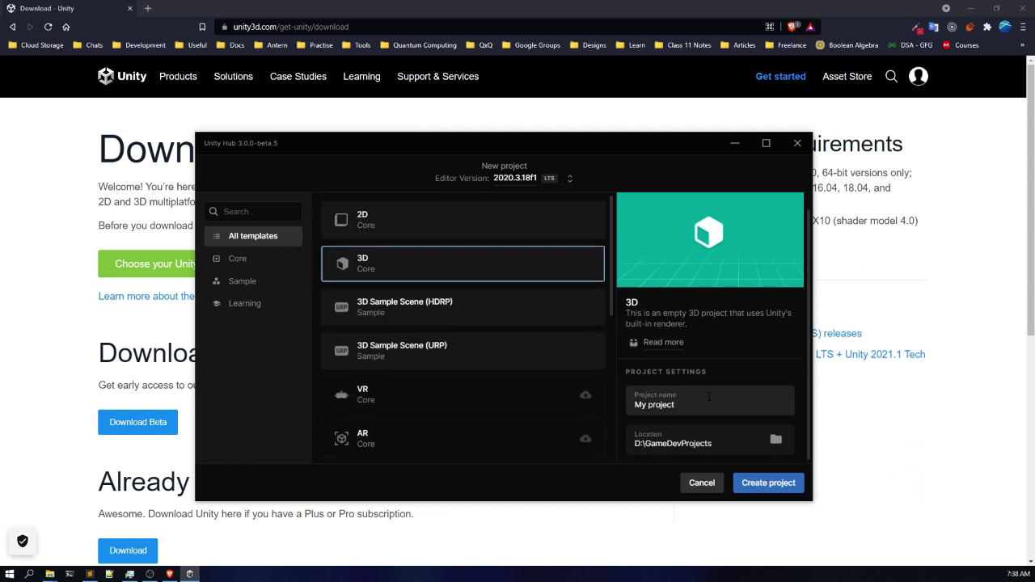
- Replace 'My project' with 'Learn To Develop', correcting the misspelled 'Dvelop'
{"action": "left_click", "coordinate": [702, 402]}
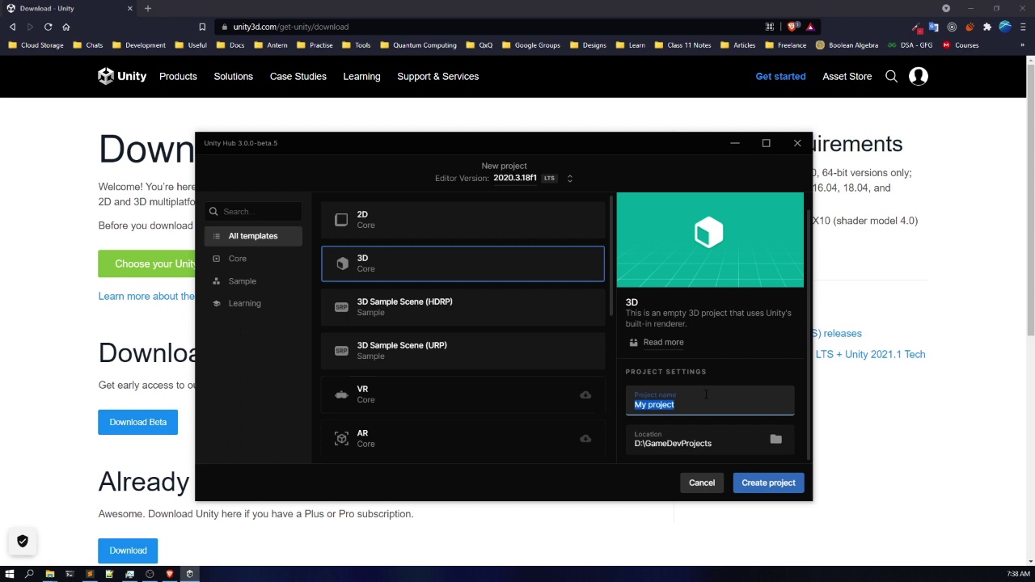
{"action": "type", "text": "Learn To"}
{"action": "type", "text": " Dvelop"}
{"action": "key", "text": "Left"}
{"action": "key", "text": "Left"}
{"action": "key", "text": "Left"}
{"action": "type", "text": "e"}
{"action": "key", "text": "BackSpace"}
{"action": "key", "text": "Left"}
{"action": "type", "text": "e"}
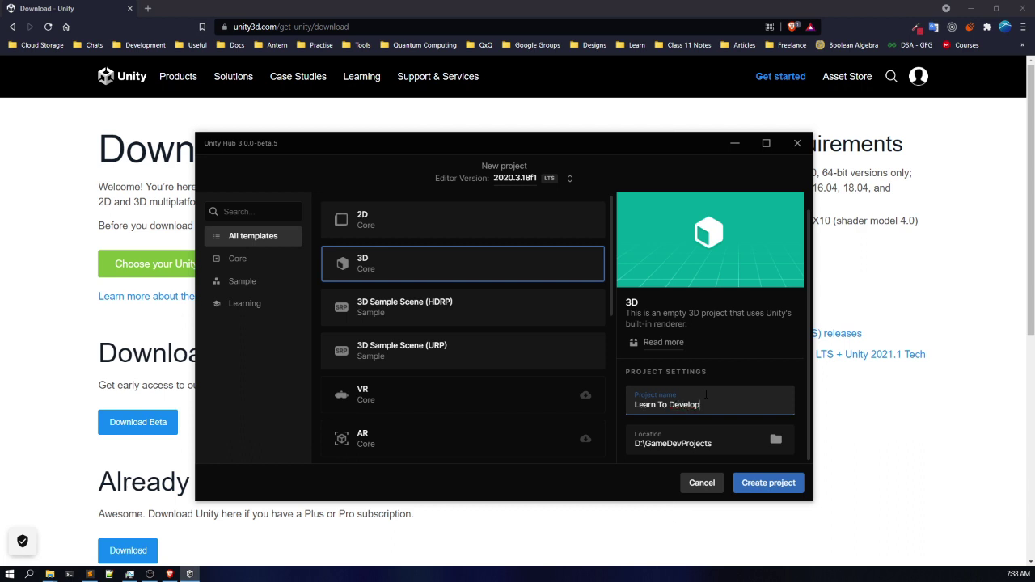